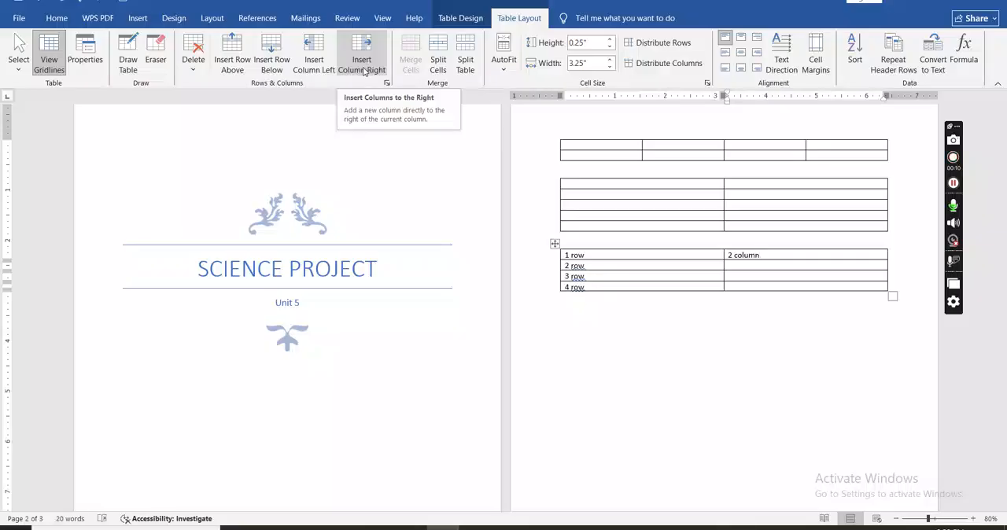
Insert a column to the right of the third table's second column and enter "3rd column" in its first cell.
{"action": "left_click", "coordinate": [363, 66]}
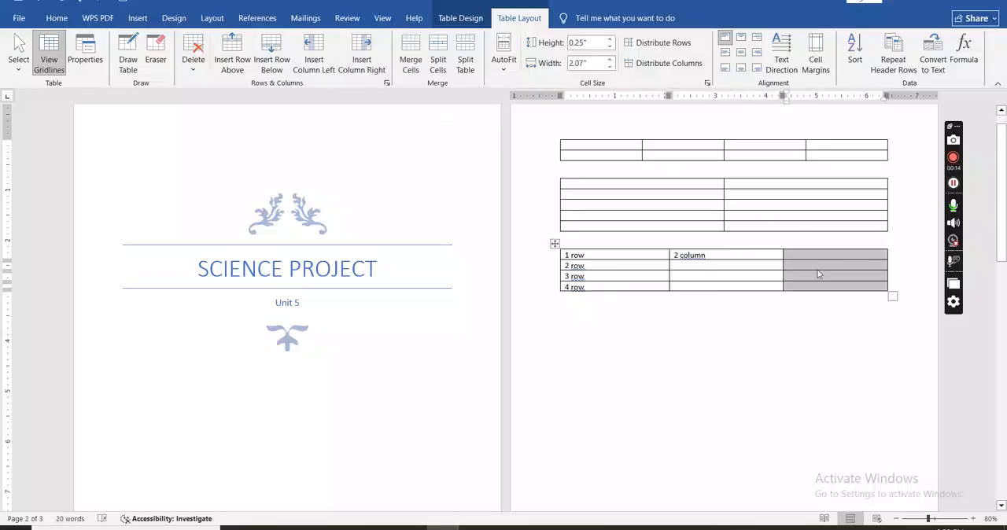
{"action": "left_click", "coordinate": [794, 256]}
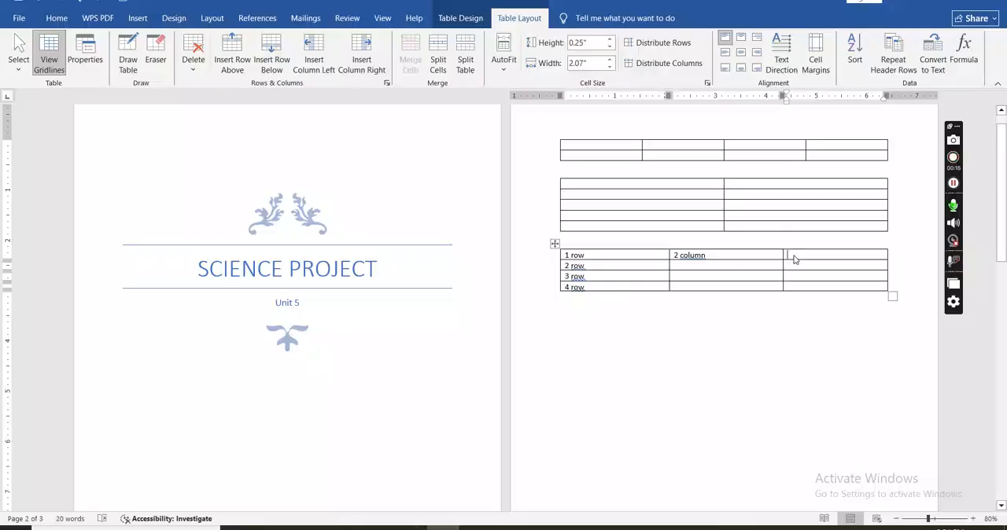
{"action": "type", "text": "3rd column"}
Check the exercise in table 2026.pdf and delete the fourth row of the third table in the Word document.
{"action": "key", "text": "alt+Tab"}
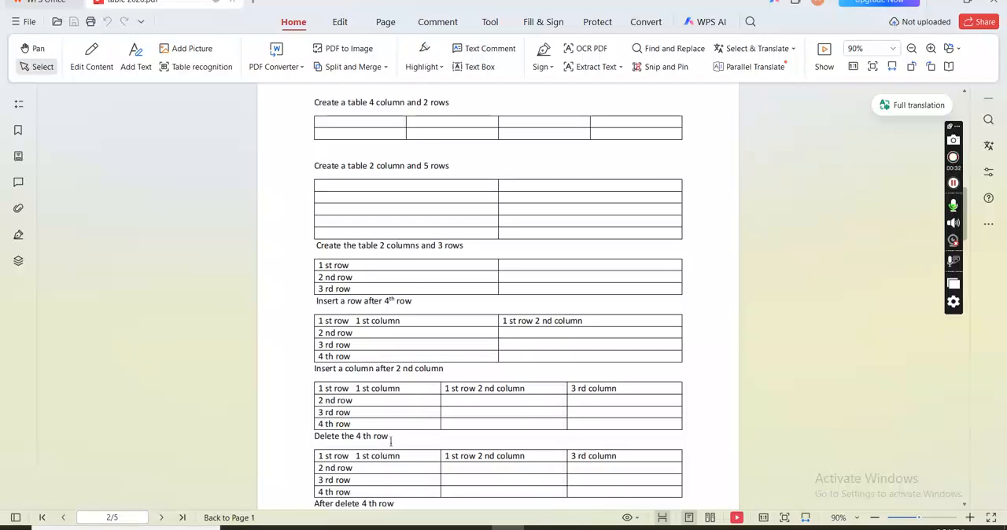
{"action": "key", "text": "alt+Tab"}
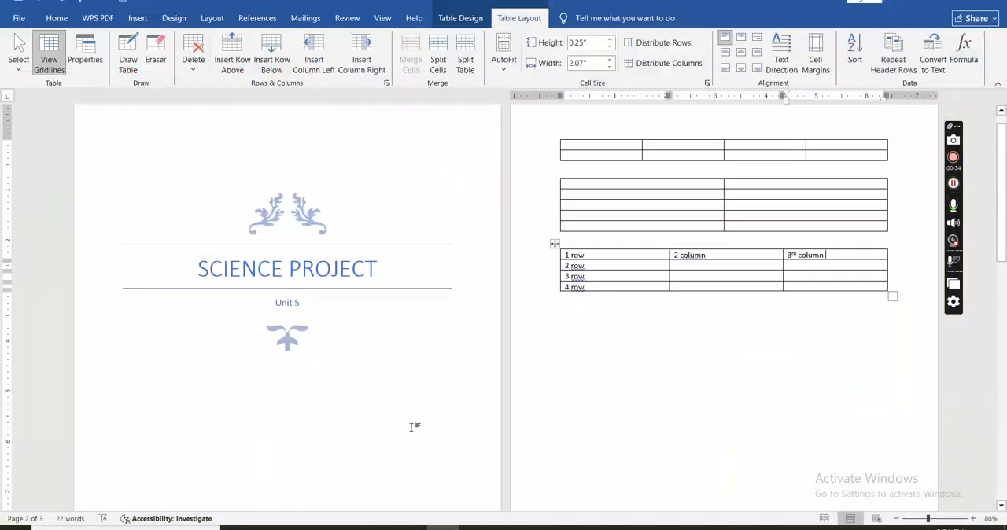
{"action": "left_click", "coordinate": [595, 287]}
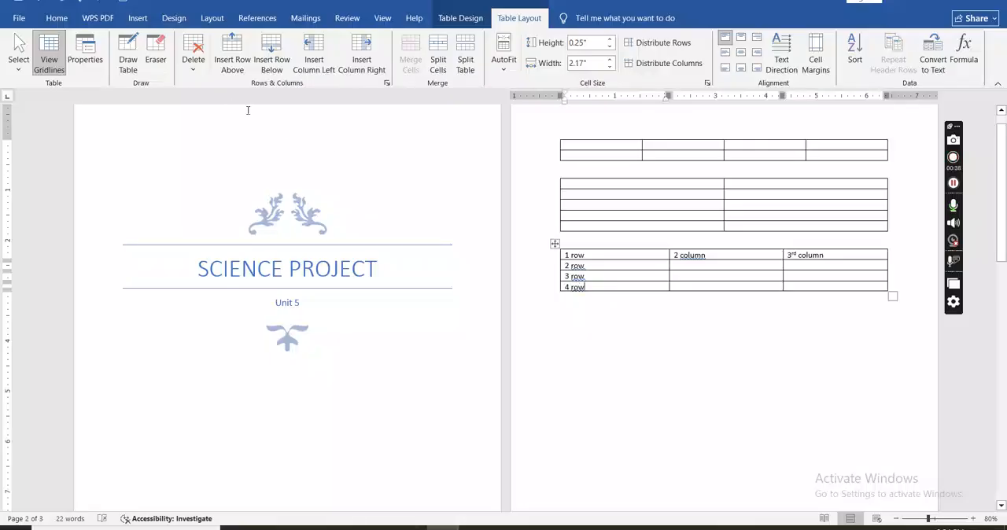
{"action": "left_click", "coordinate": [196, 72]}
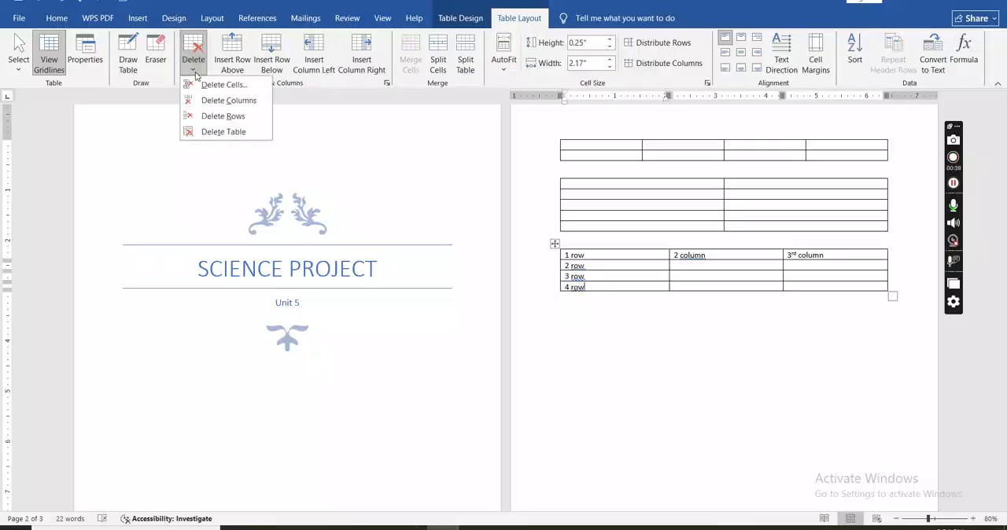
{"action": "left_click", "coordinate": [217, 118]}
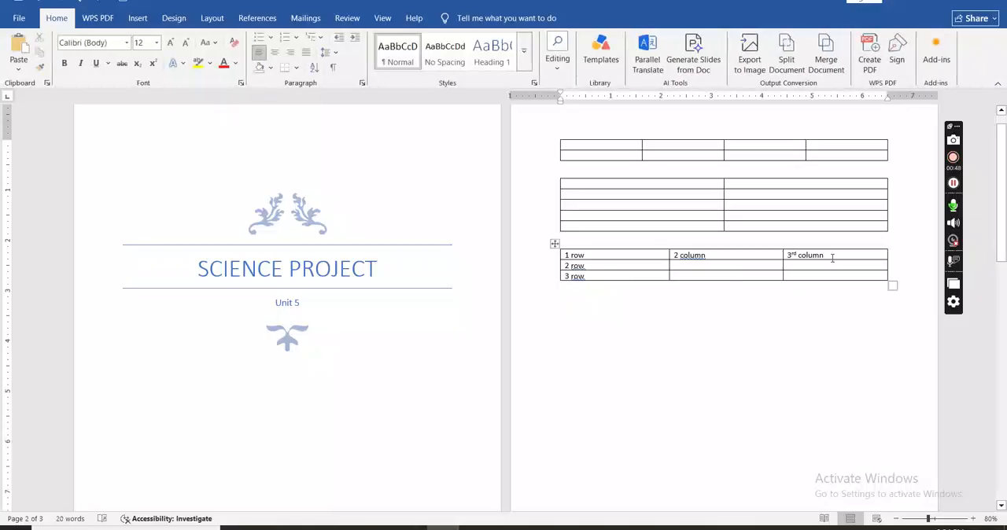
Consult the following exercise in table 2026.pdf and delete the "3rd column" column from the third table in Word.
{"action": "key", "text": "alt+Tab"}
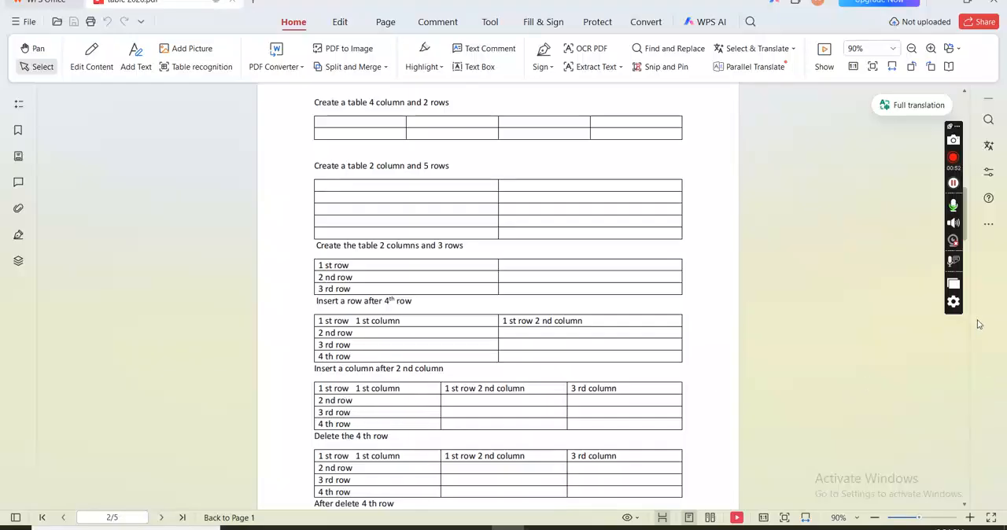
{"action": "left_click_drag", "start_coordinate": [966, 229], "coordinate": [969, 291]}
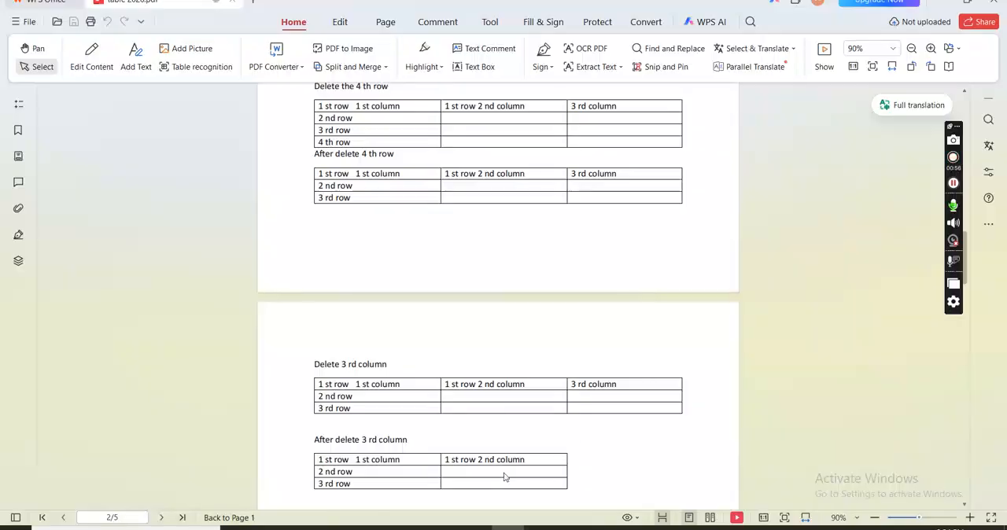
{"action": "key", "text": "alt+Tab"}
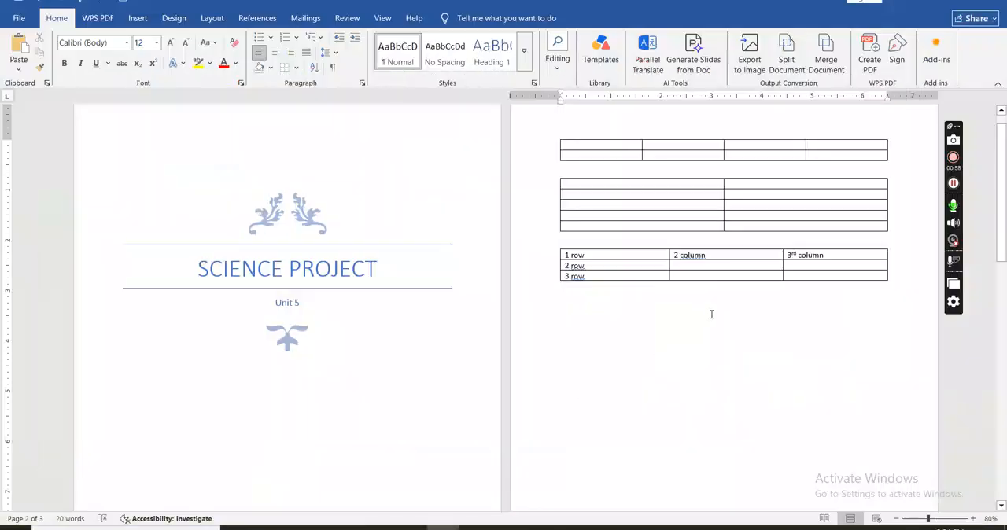
{"action": "left_click", "coordinate": [834, 256]}
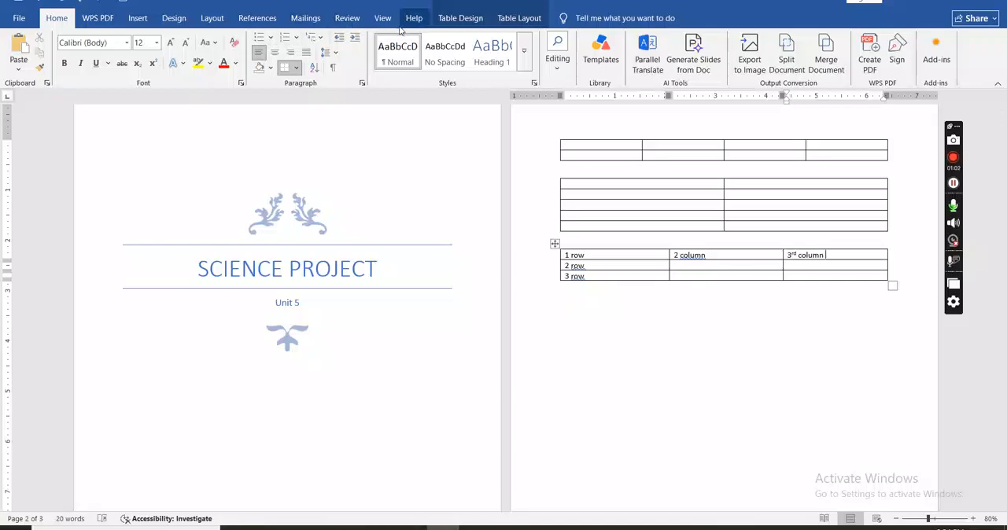
{"action": "left_click", "coordinate": [510, 21]}
{"action": "left_click", "coordinate": [193, 71]}
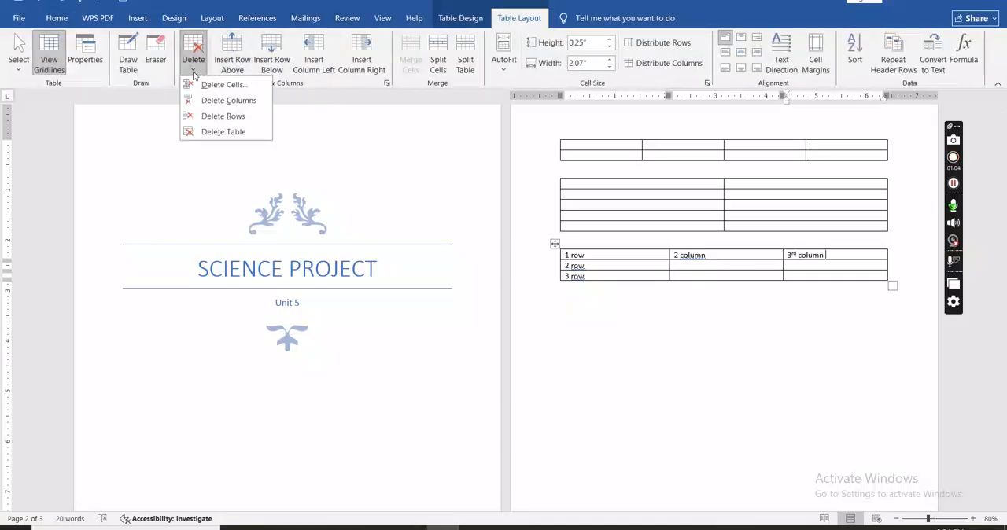
{"action": "left_click", "coordinate": [228, 101]}
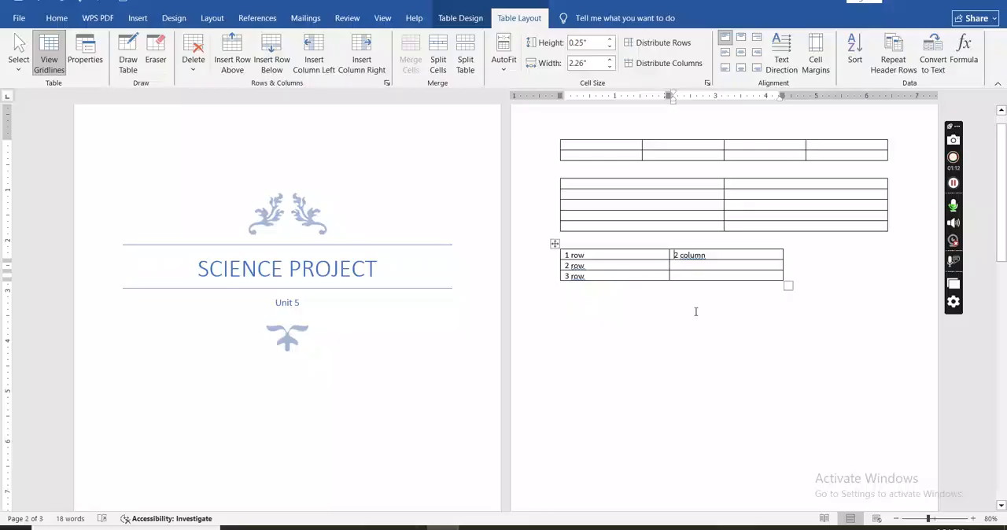
Place the cursor below the third table and examine the Time table layout in table 2026.pdf for its rows and columns.
{"action": "key", "text": "alt+Tab"}
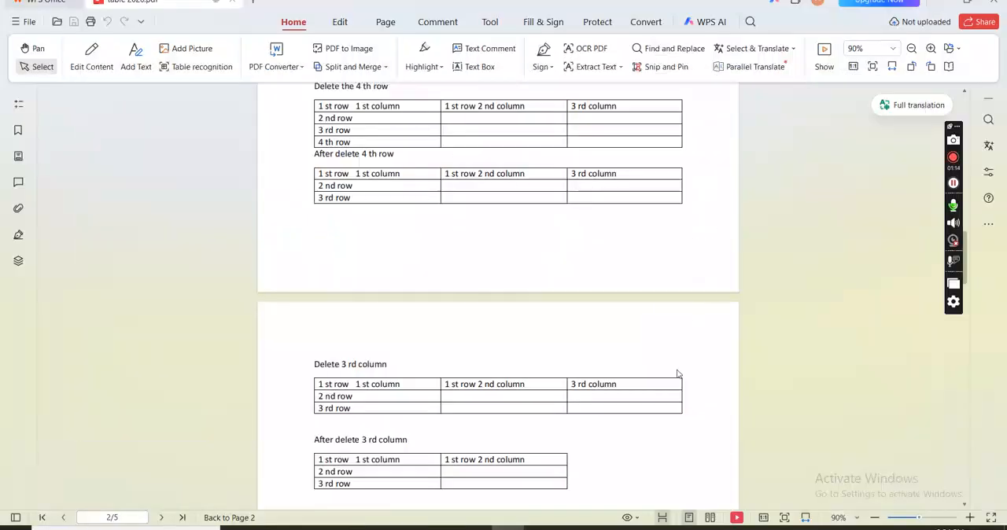
{"action": "scroll", "coordinate": [975, 324], "scroll_direction": "down", "scroll_amount": 10}
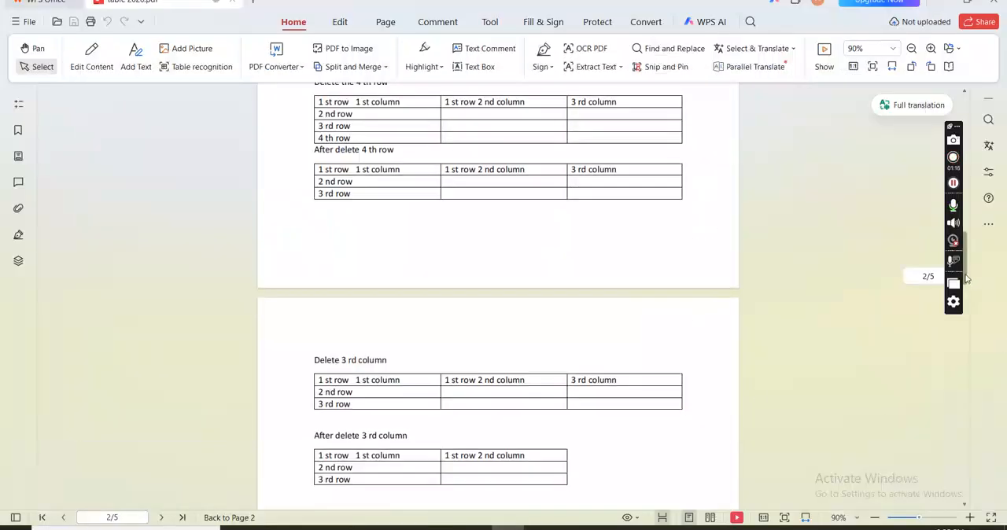
{"action": "scroll", "coordinate": [975, 324], "scroll_direction": "up", "scroll_amount": 5}
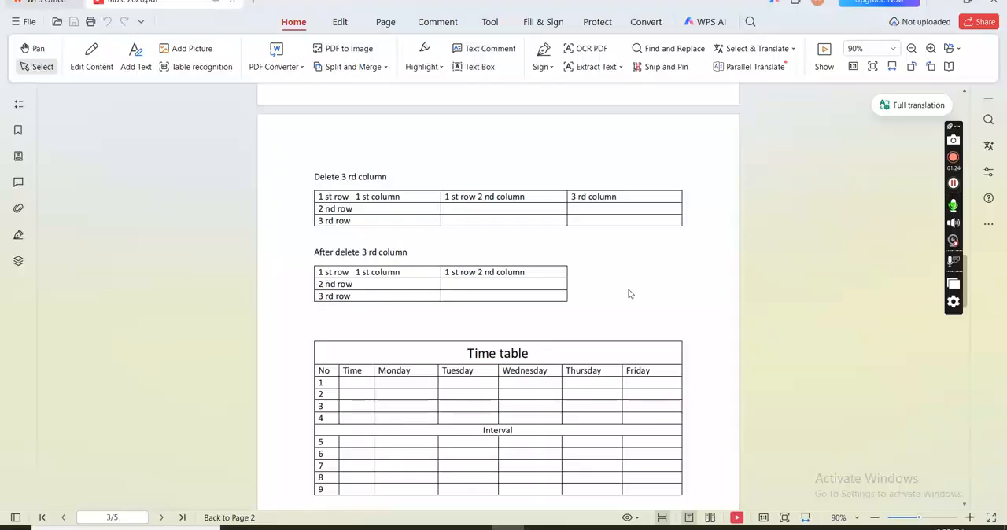
{"action": "key", "text": "alt+Tab"}
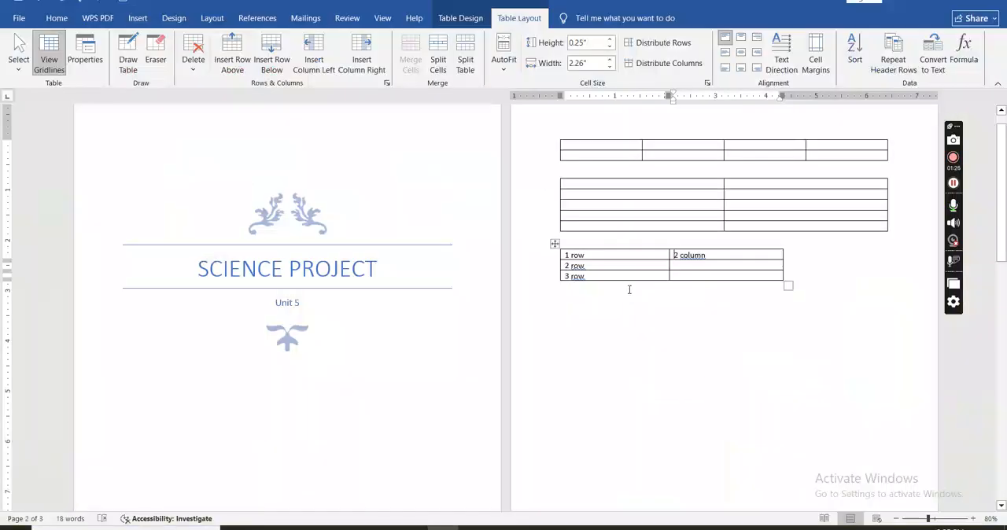
{"action": "left_click", "coordinate": [582, 309]}
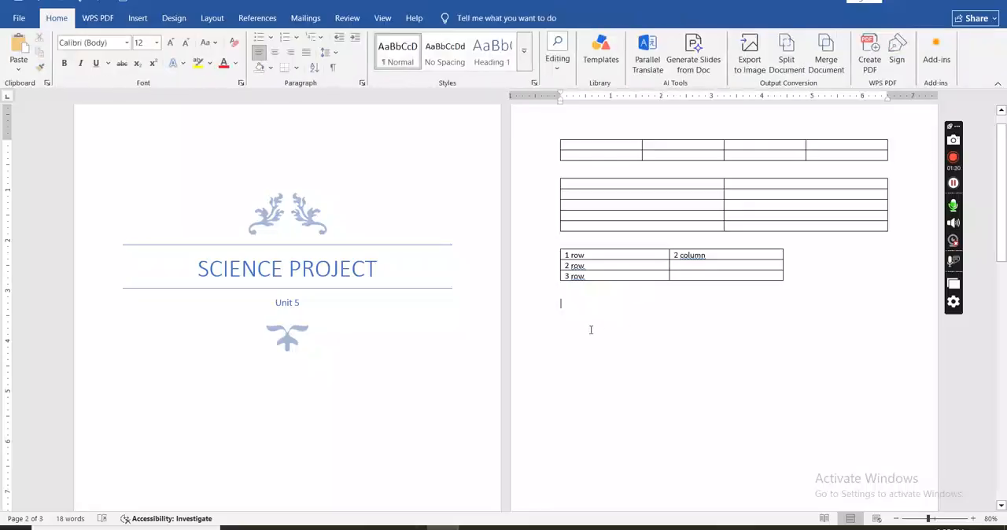
{"action": "key", "text": "alt"}
{"action": "key", "text": "alt+Tab"}
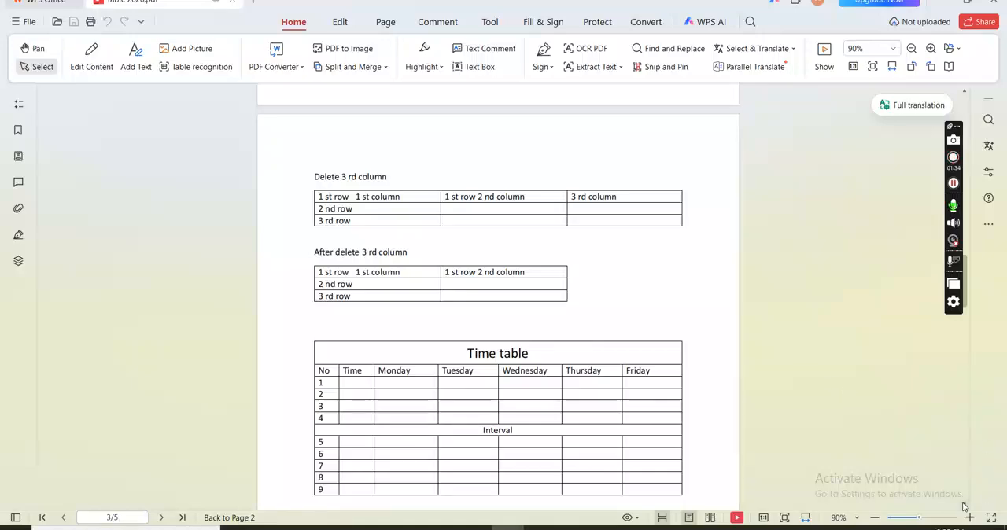
{"action": "scroll", "coordinate": [965, 505], "scroll_direction": "down", "scroll_amount": 1}
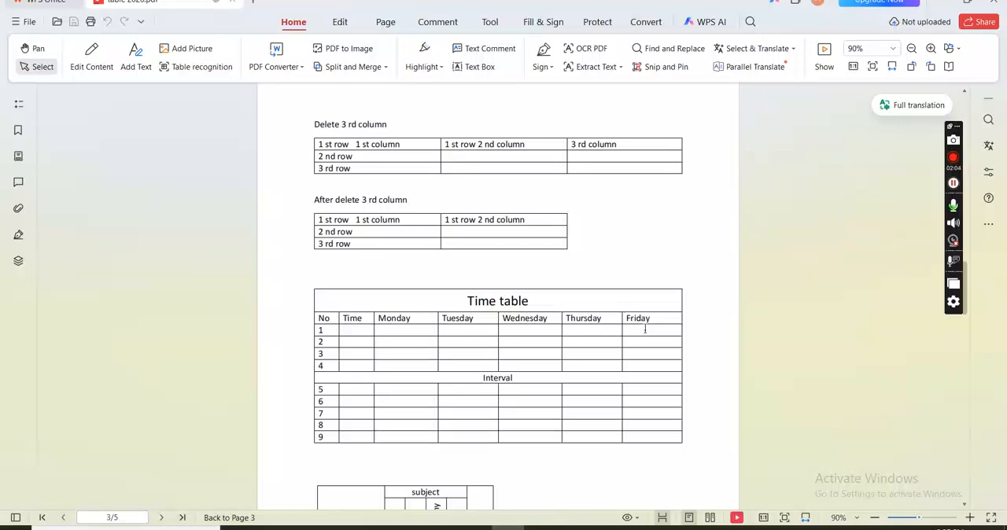
{"action": "key", "text": "alt+Tab"}
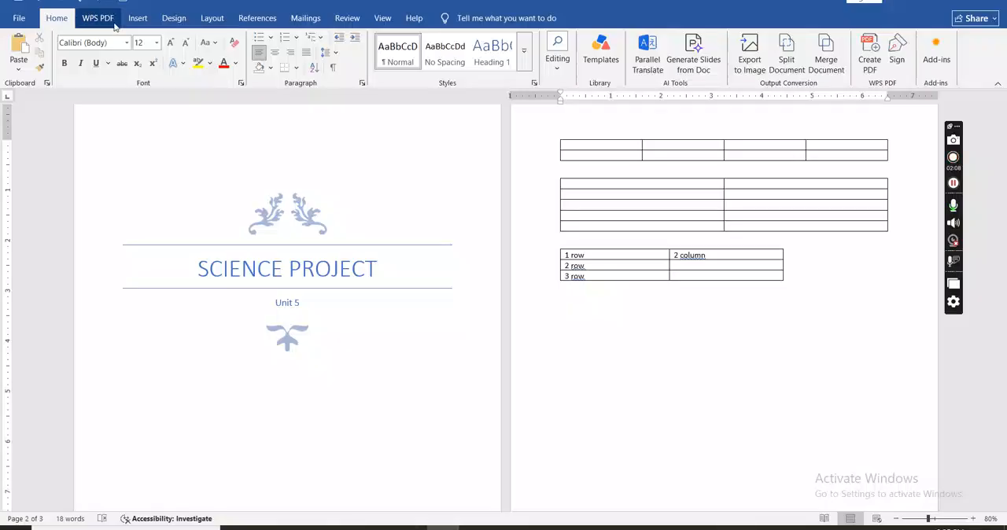
Insert a table with 7 columns and 12 rows below the third table.
{"action": "left_click", "coordinate": [138, 19]}
{"action": "left_click", "coordinate": [110, 62]}
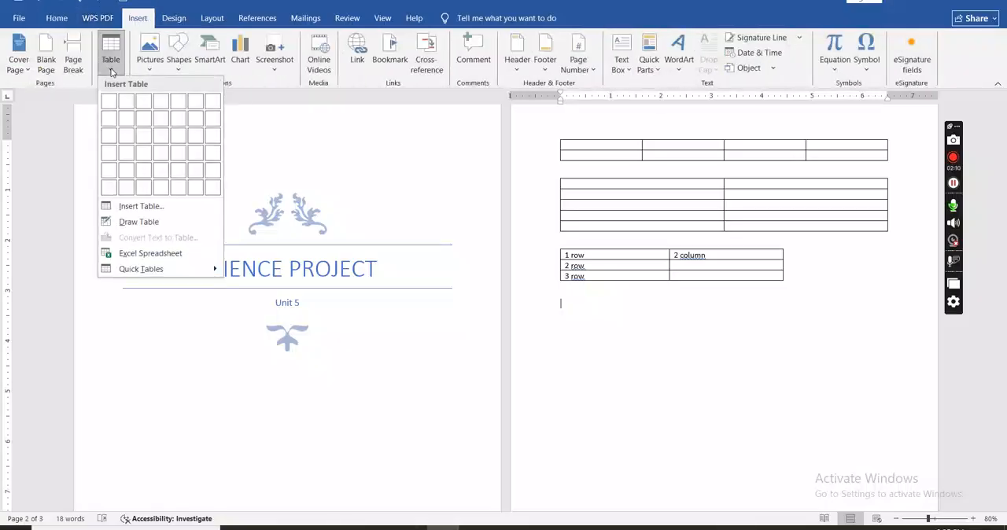
{"action": "left_click", "coordinate": [129, 207]}
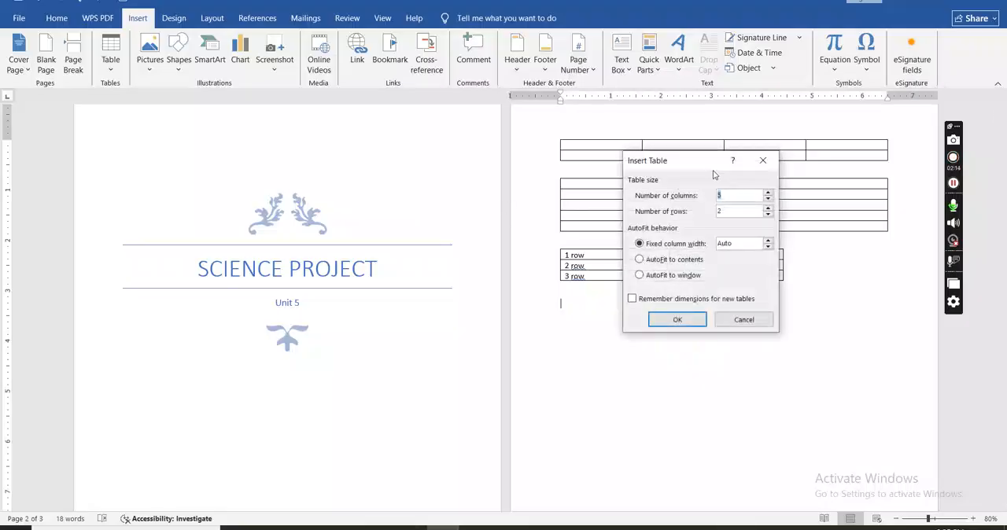
{"action": "type", "text": "7"}
{"action": "double_click", "coordinate": [722, 211]}
{"action": "type", "text": "1"}
{"action": "left_click", "coordinate": [675, 321]}
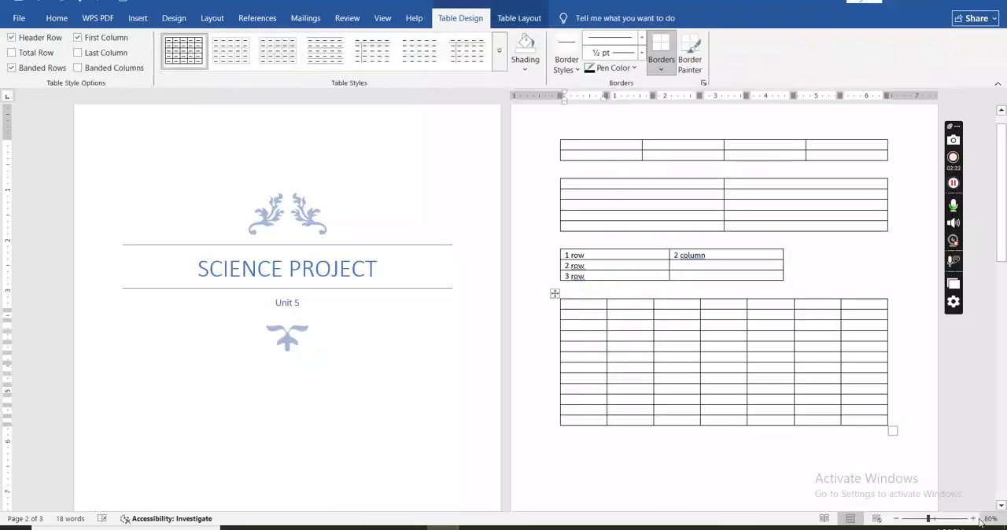
Compare with the Time table in table 2026.pdf and merge all seven cells in the new table's first row.
{"action": "left_click", "coordinate": [937, 520]}
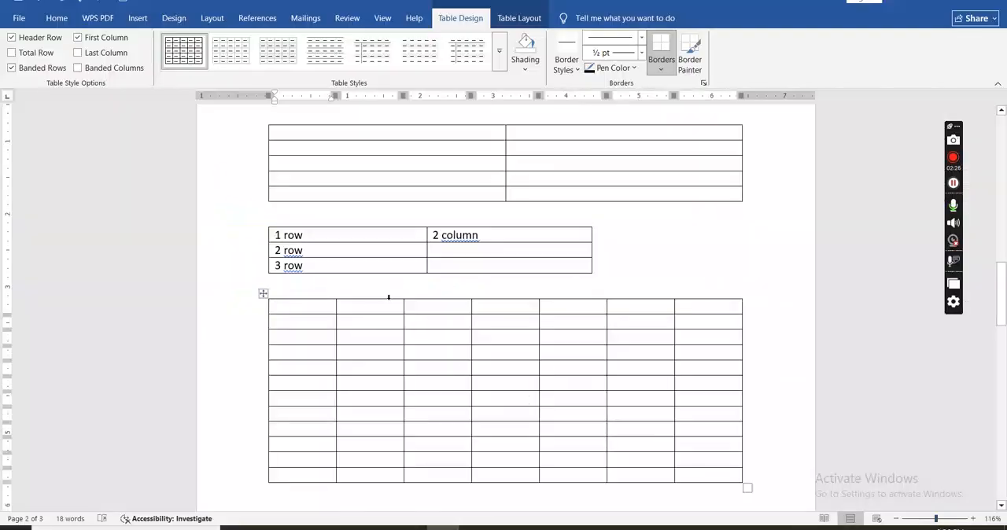
{"action": "key", "text": "alt+Tab"}
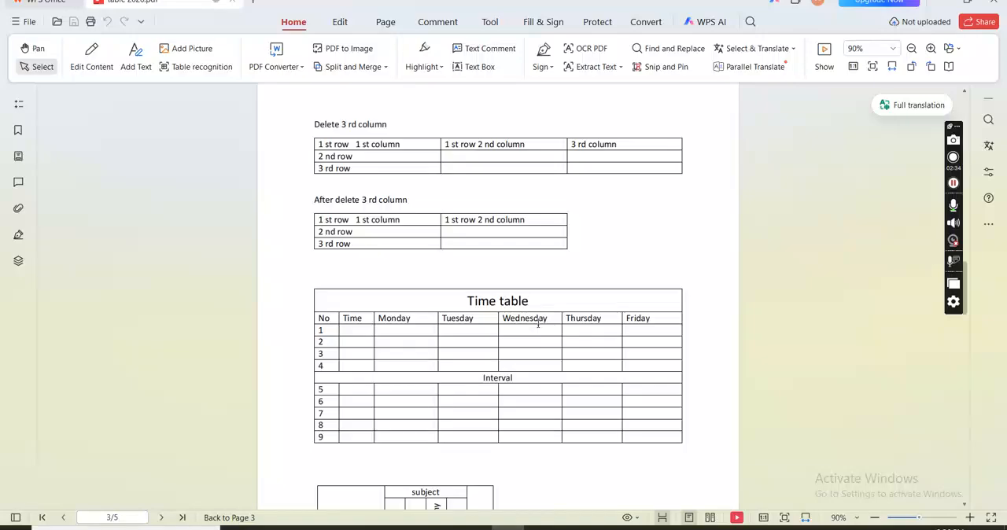
{"action": "key", "text": "alt+Tab"}
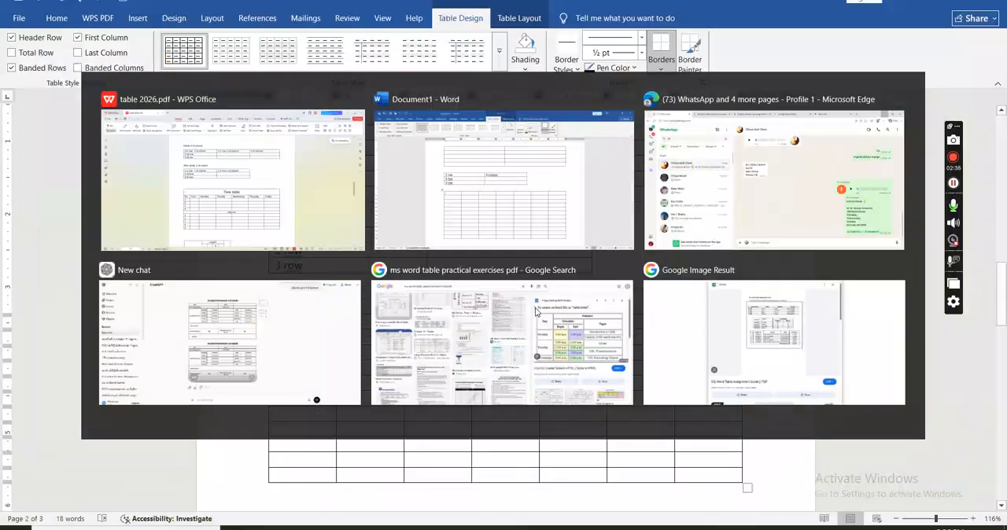
{"action": "left_click_drag", "start_coordinate": [329, 303], "coordinate": [697, 313]}
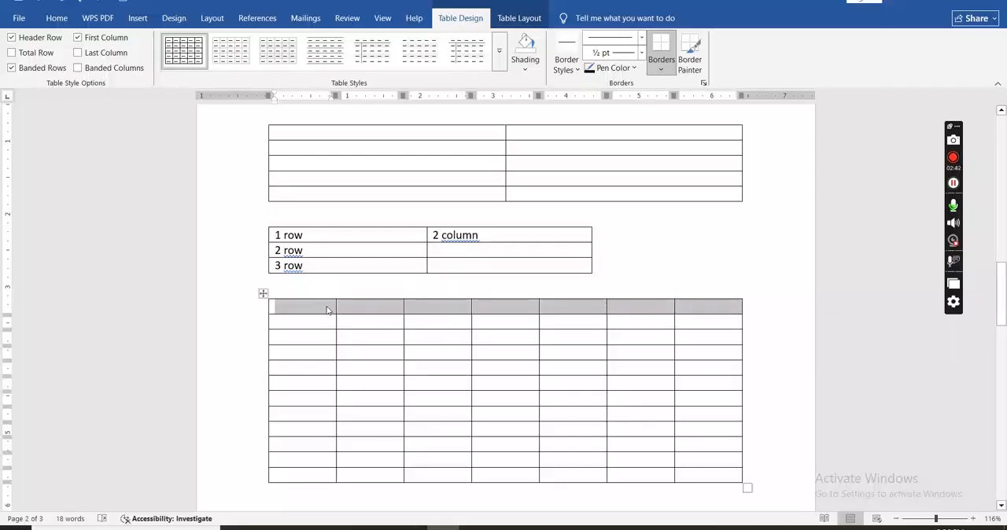
{"action": "left_click", "coordinate": [534, 20]}
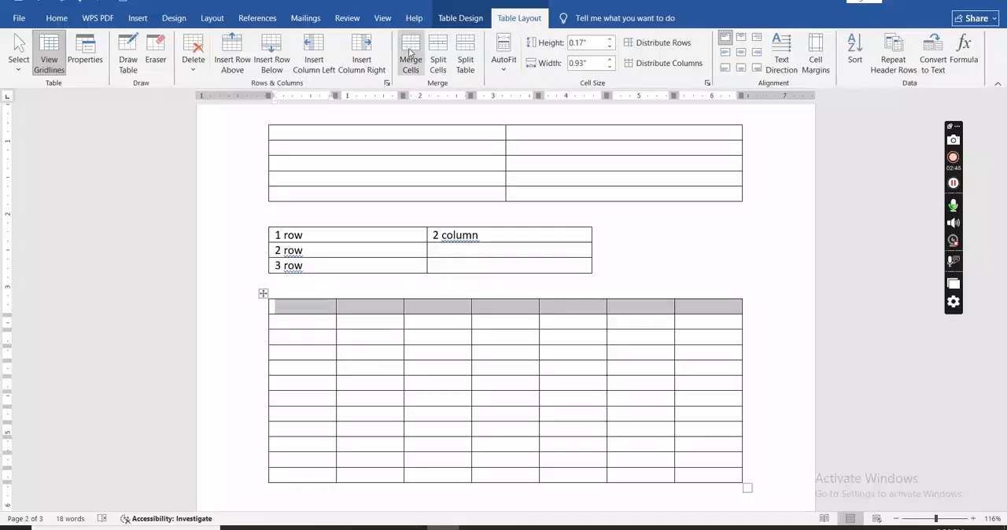
{"action": "left_click", "coordinate": [410, 52]}
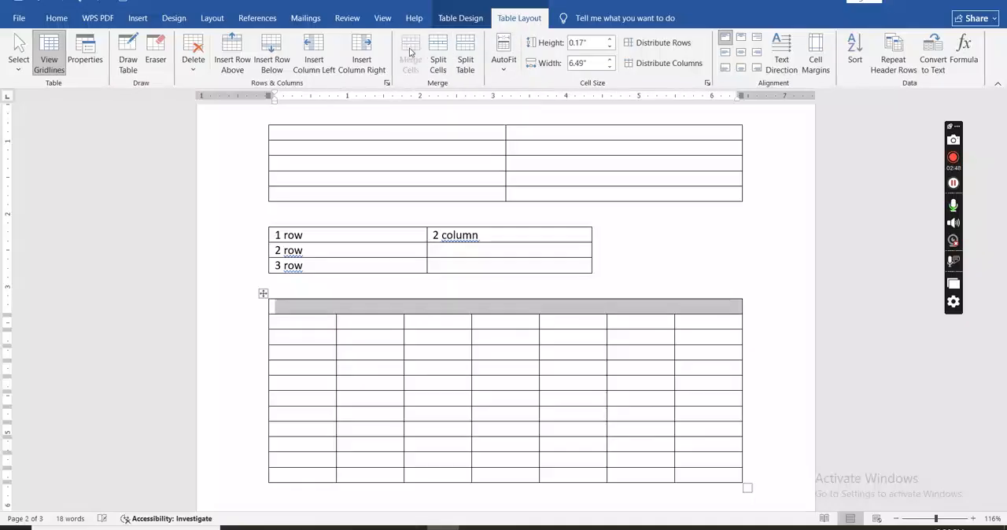
Increase the height of the merged first row to 0.4".
{"action": "left_click", "coordinate": [371, 310]}
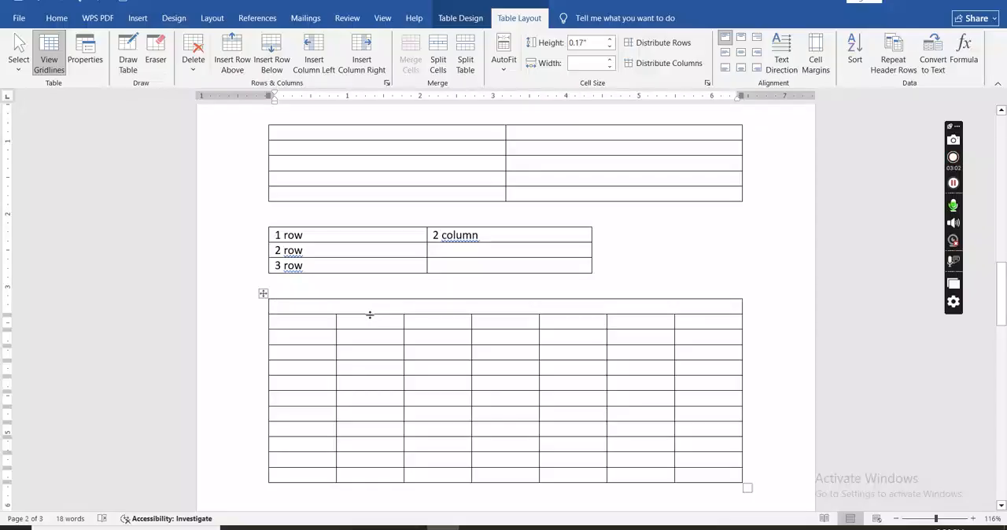
{"action": "left_click_drag", "start_coordinate": [370, 314], "coordinate": [371, 328]}
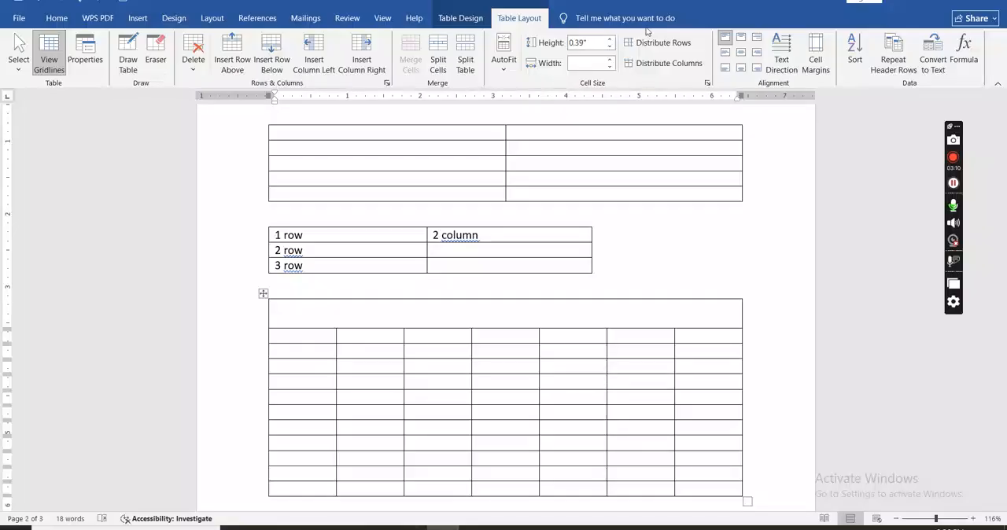
{"action": "left_click", "coordinate": [590, 45]}
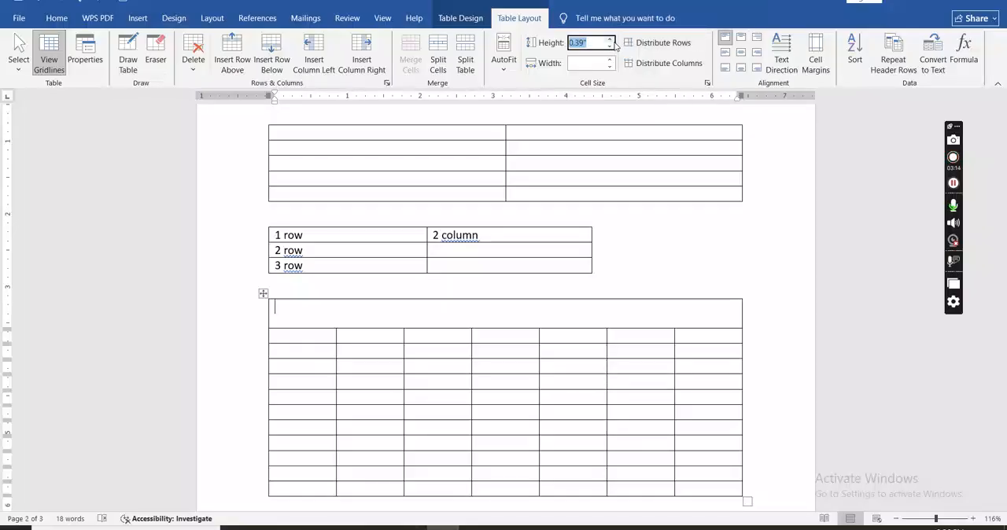
{"action": "left_click", "coordinate": [610, 40]}
{"action": "left_click", "coordinate": [610, 47]}
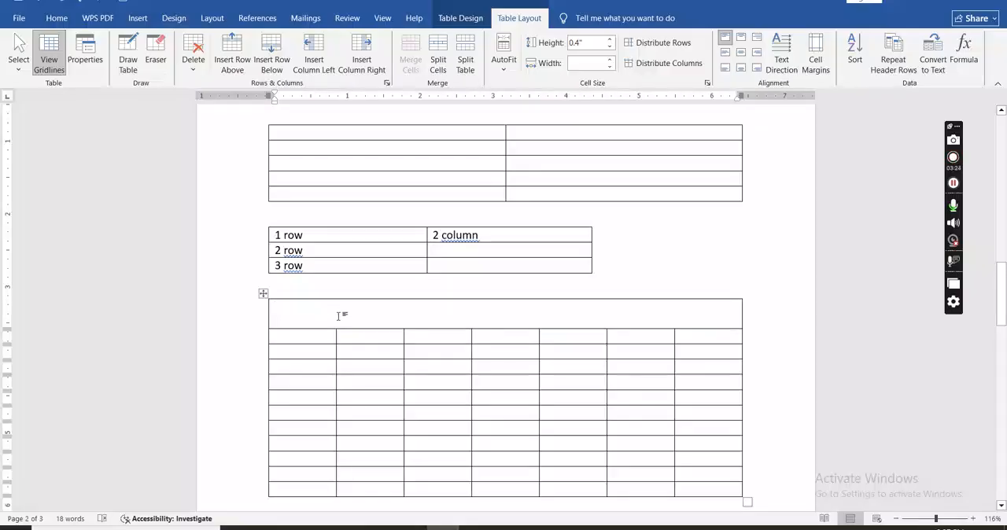
Enter the title "Time table" in the merged first row of the new table and make it bold.
{"action": "type", "text": "Time t"}
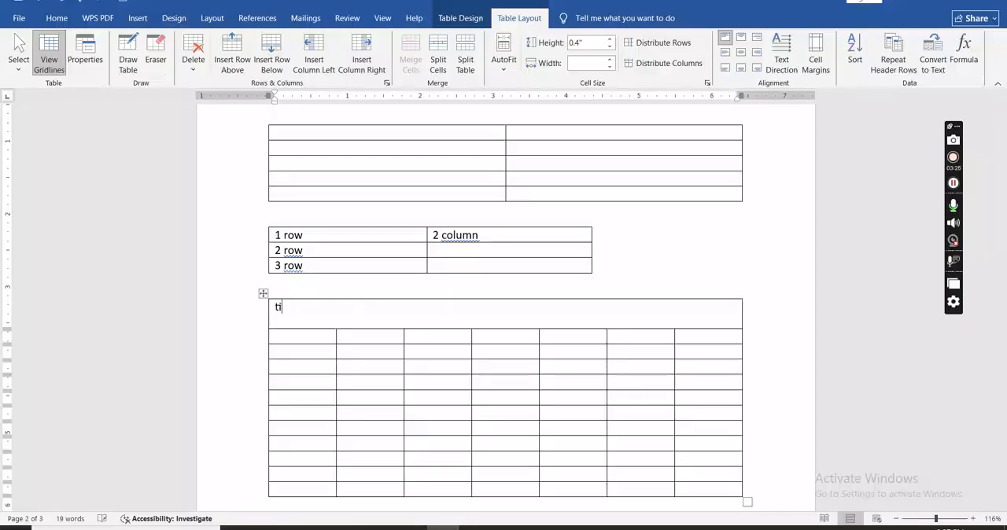
{"action": "type", "text": "able"}
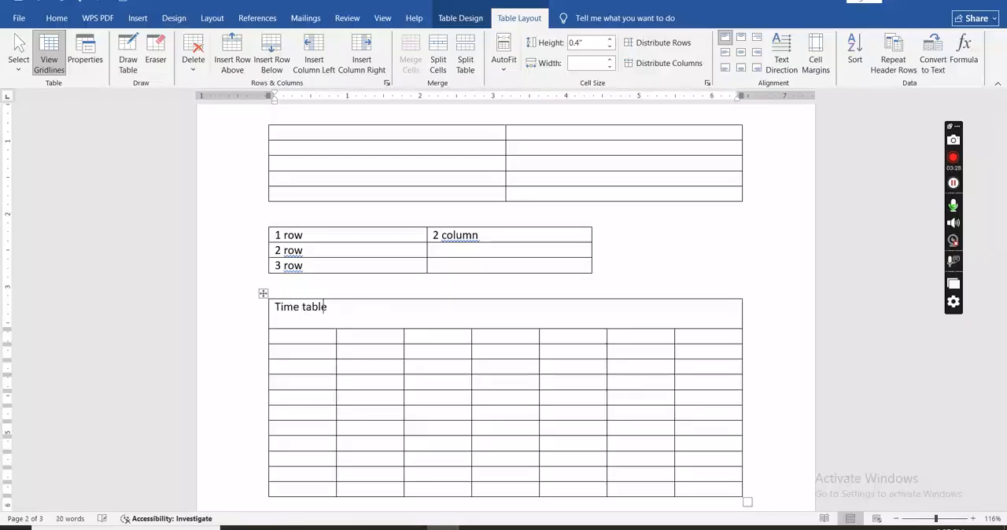
{"action": "left_click_drag", "start_coordinate": [330, 308], "coordinate": [276, 310]}
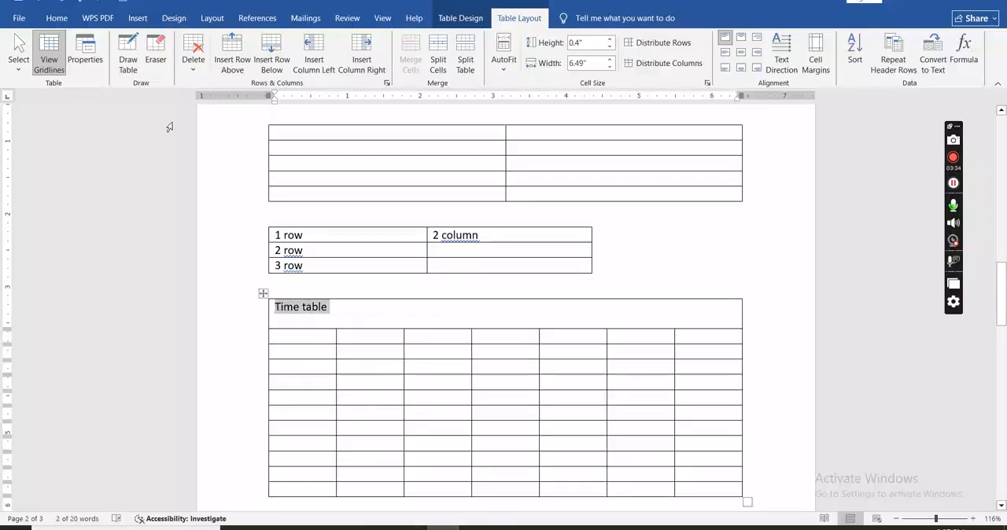
{"action": "left_click", "coordinate": [62, 22]}
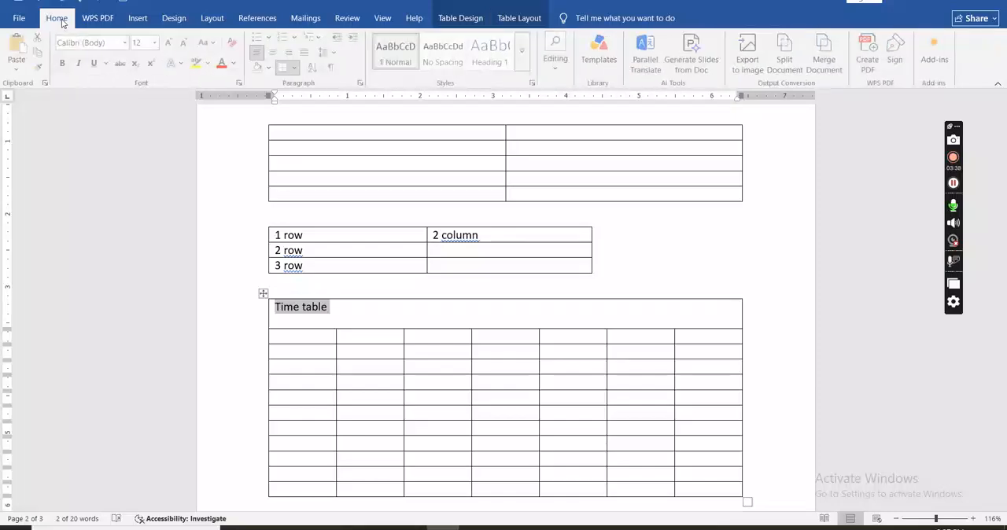
{"action": "left_click", "coordinate": [64, 63]}
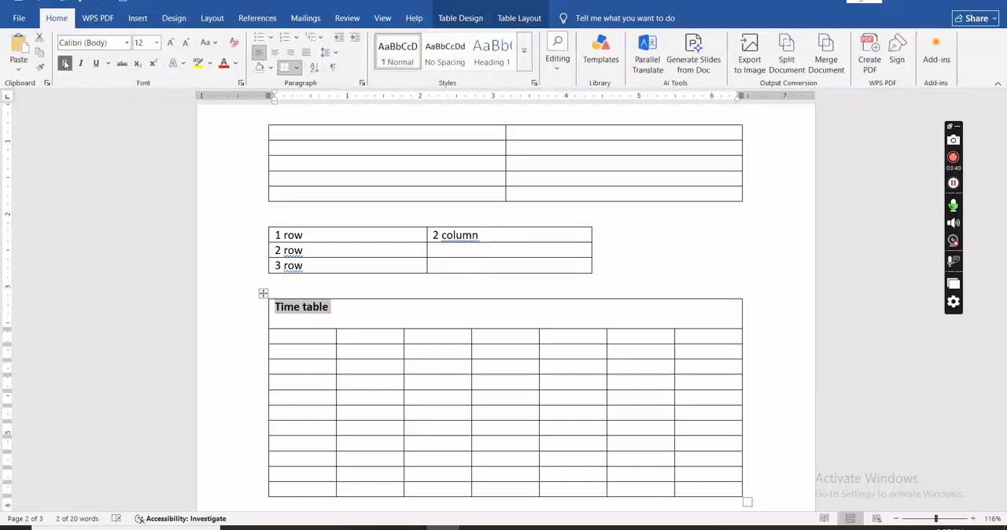
Centre the "Time table" title horizontally and vertically within its merged cell.
{"action": "left_click", "coordinate": [275, 52]}
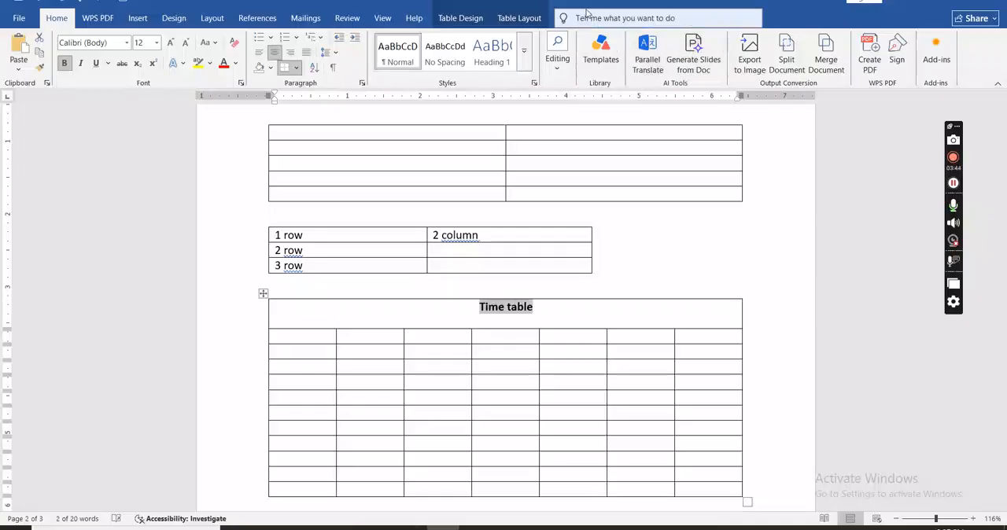
{"action": "left_click", "coordinate": [533, 20]}
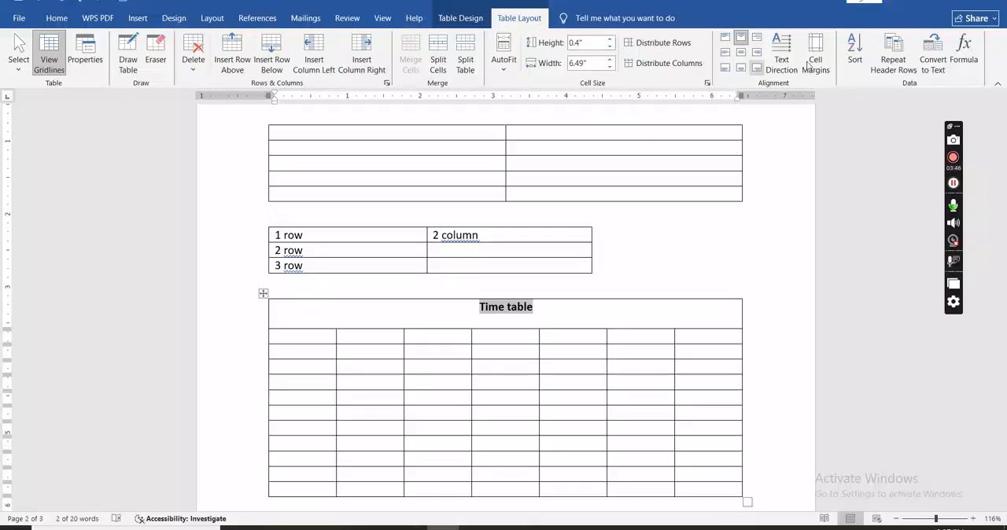
{"action": "left_click", "coordinate": [740, 52]}
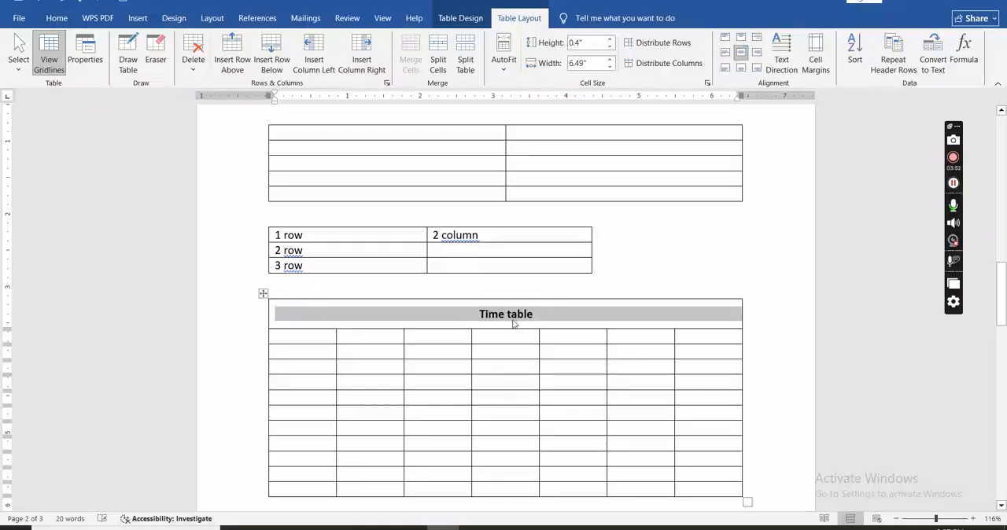
Check the Time table headings in table 2026.pdf and enter "No" in the first cell of the second row.
{"action": "key", "text": "alt+Tab"}
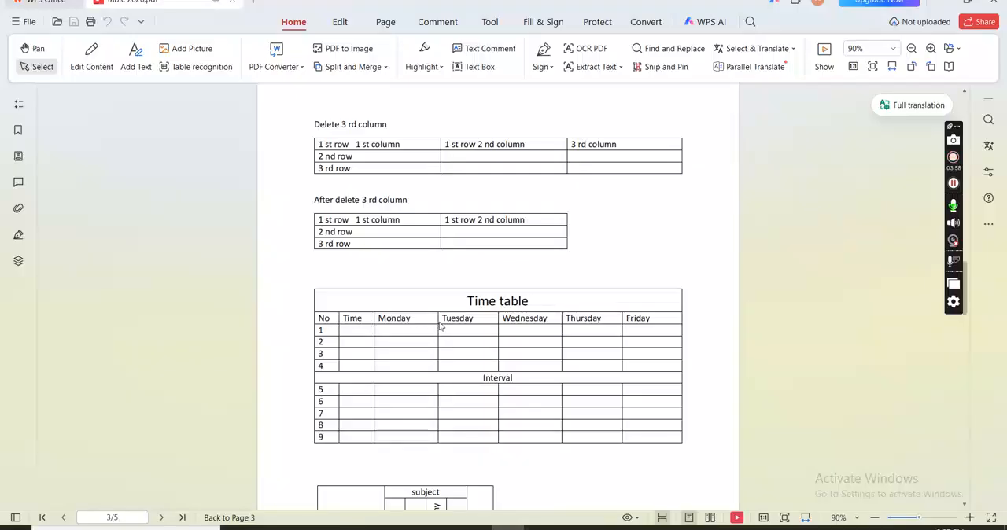
{"action": "key", "text": "alt+Tab"}
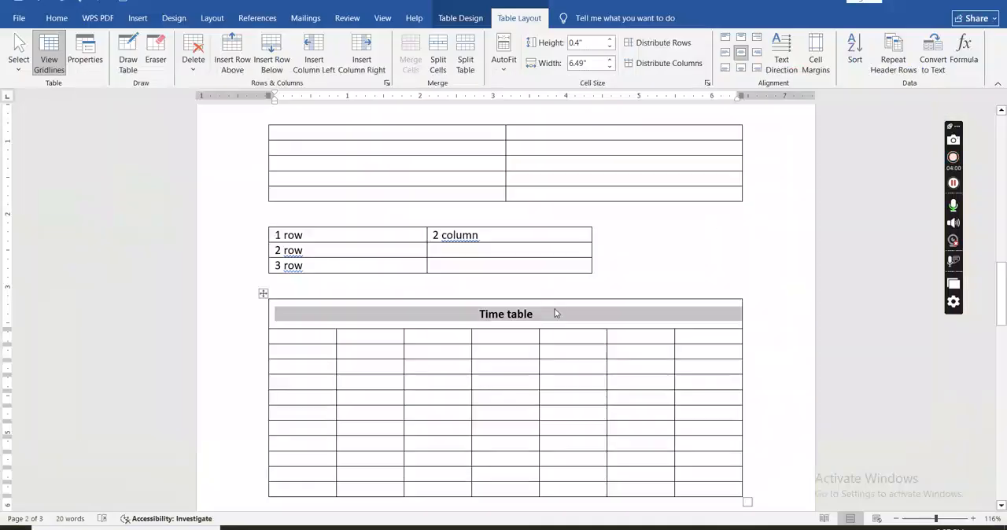
{"action": "left_click", "coordinate": [289, 336]}
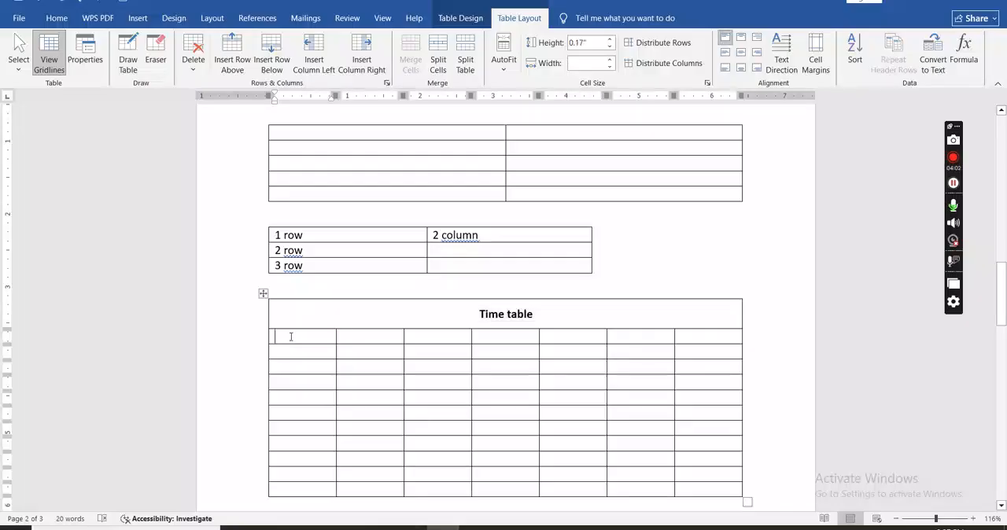
{"action": "type", "text": "No"}
Narrow the No column to fit its heading and the second column to about 0.69", leaving the title row's width as it is.
{"action": "left_click", "coordinate": [611, 68]}
{"action": "key", "text": "ctrl+z"}
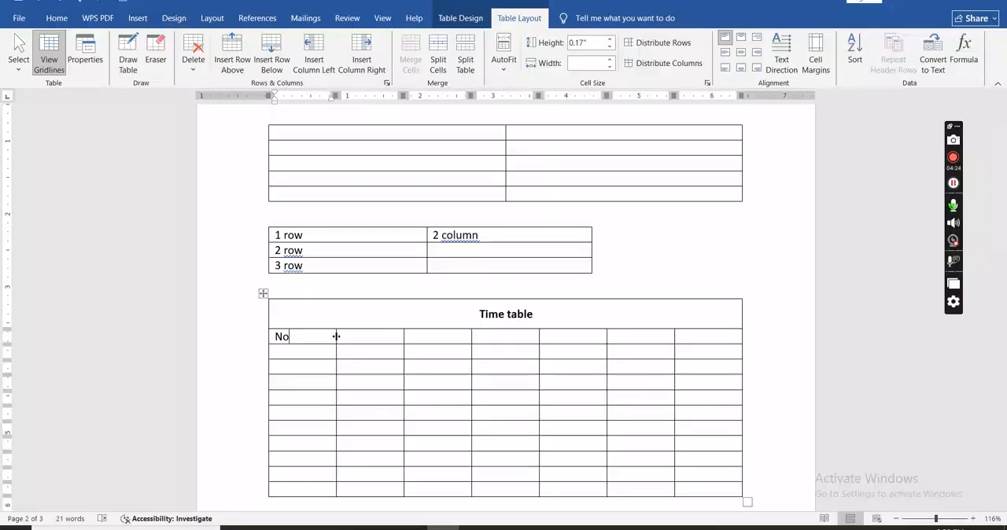
{"action": "left_click_drag", "start_coordinate": [336, 337], "coordinate": [301, 342]}
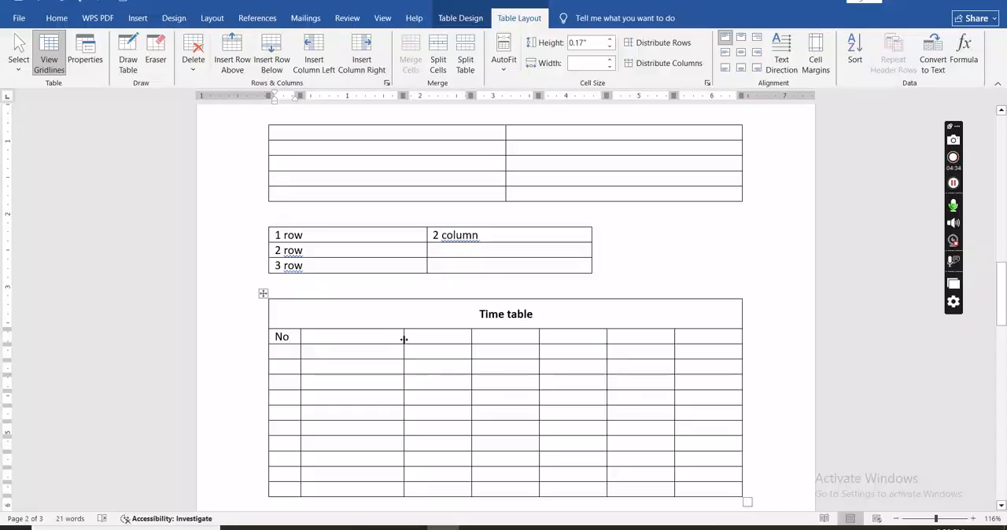
{"action": "left_click_drag", "start_coordinate": [404, 339], "coordinate": [348, 346]}
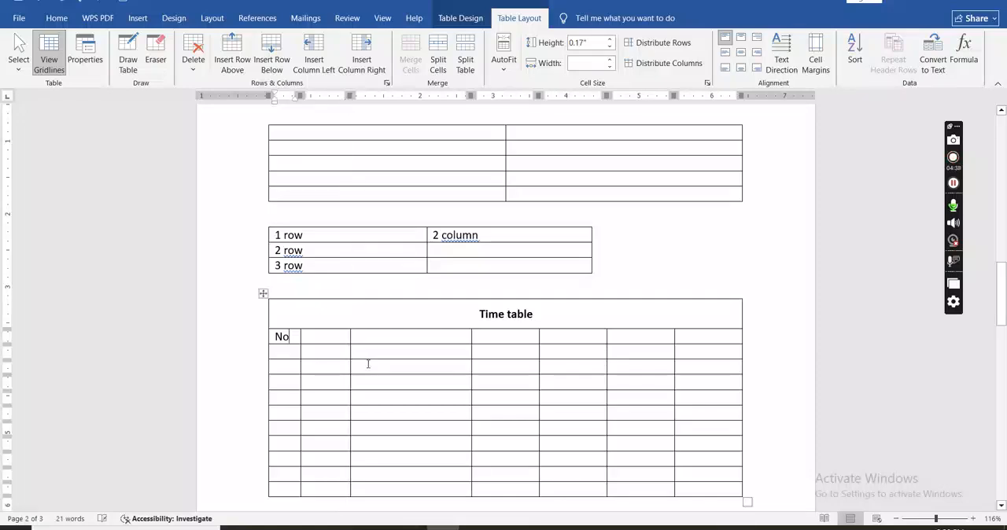
Enter the headings "Time", "Monday" and "Tuesday" in the second, third and fourth cells of the heading row.
{"action": "left_click", "coordinate": [329, 339]}
{"action": "type", "text": "time"}
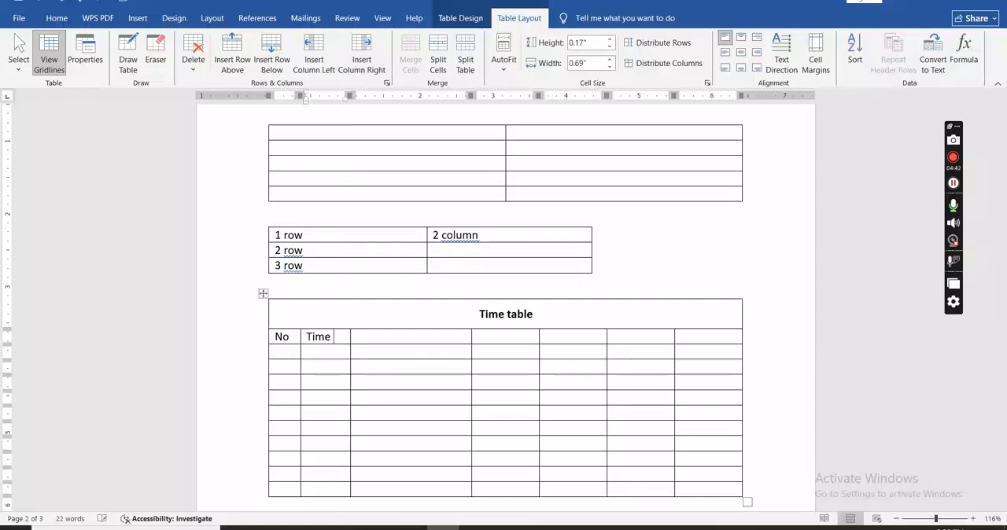
{"action": "left_click", "coordinate": [364, 336]}
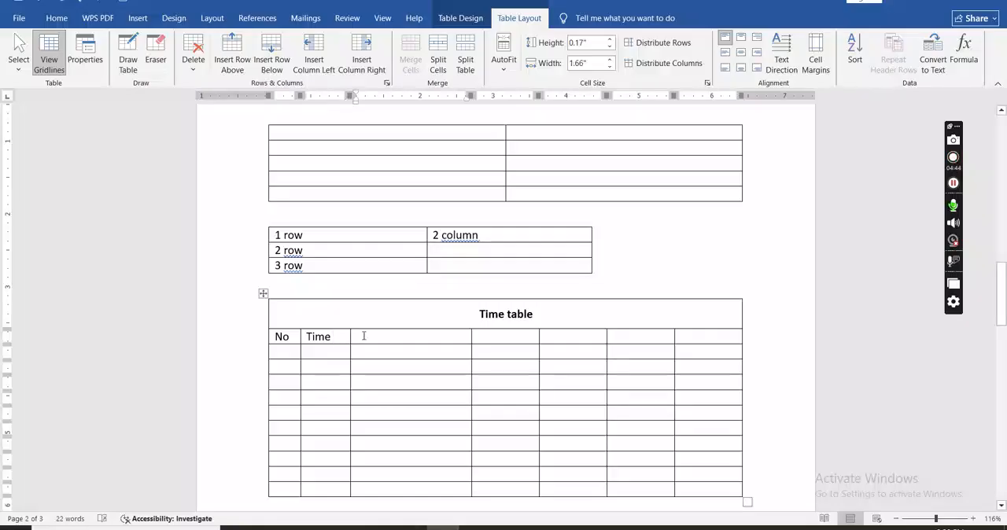
{"action": "type", "text": "Monday"}
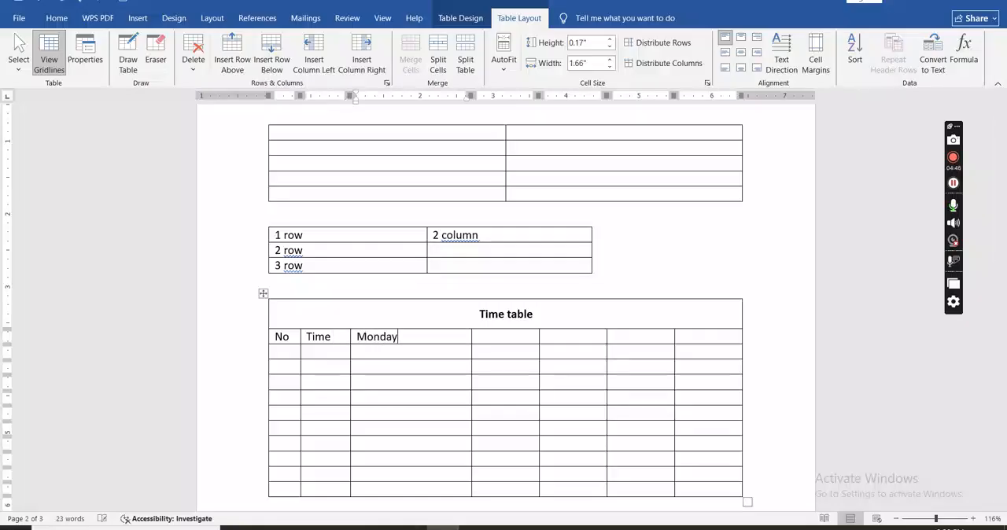
{"action": "left_click", "coordinate": [486, 339]}
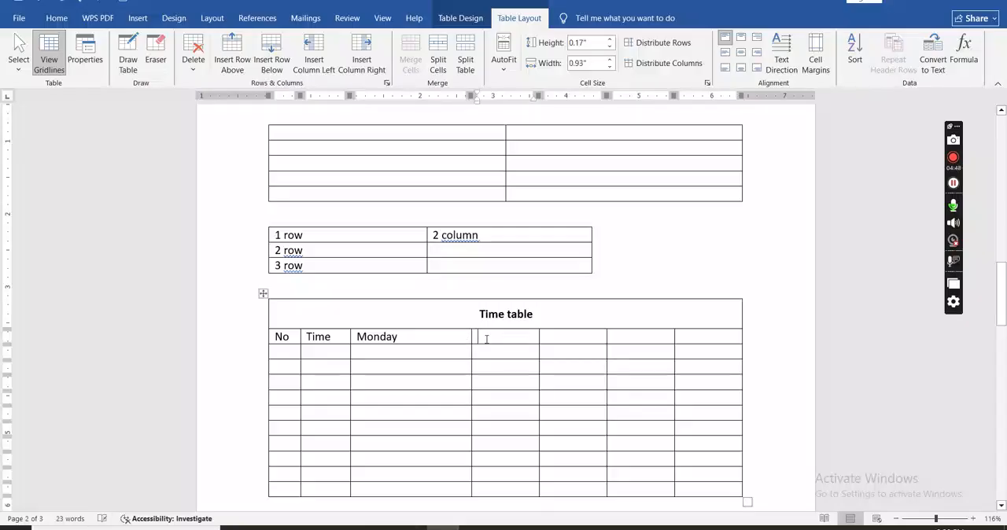
{"action": "type", "text": "tue"}
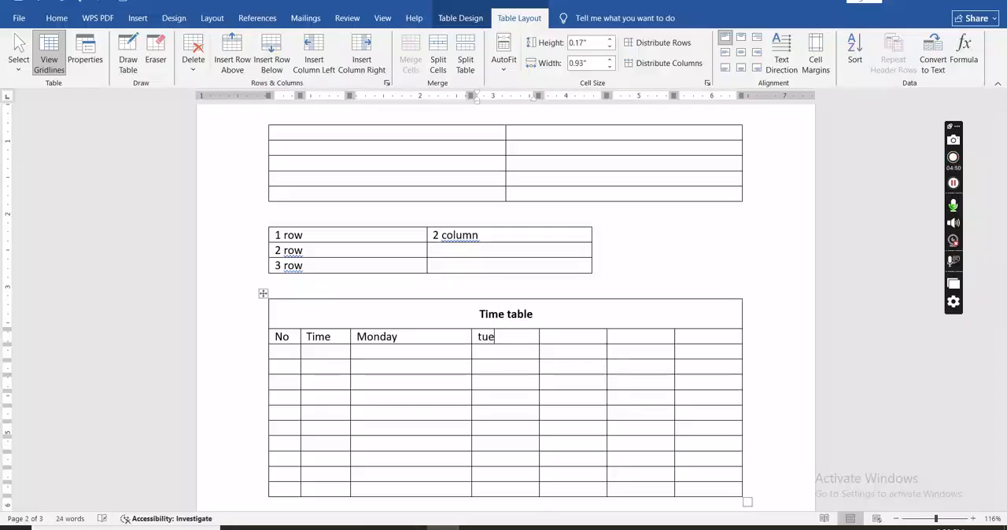
{"action": "type", "text": "s"}
{"action": "key", "text": "Return"}
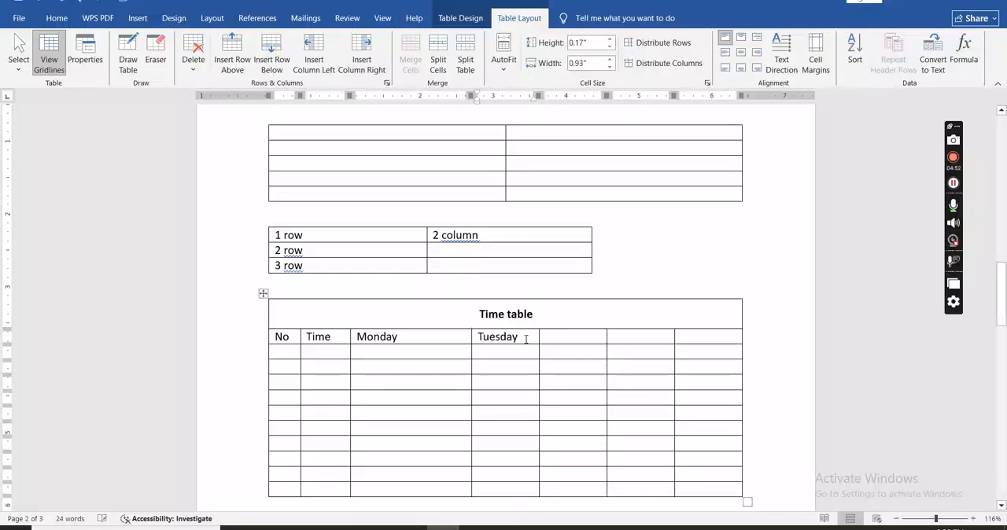
Enter the headings "Wednesday" and "Thursday" in the fifth and sixth cells of the heading row.
{"action": "left_click", "coordinate": [557, 335]}
{"action": "type", "text": "we"}
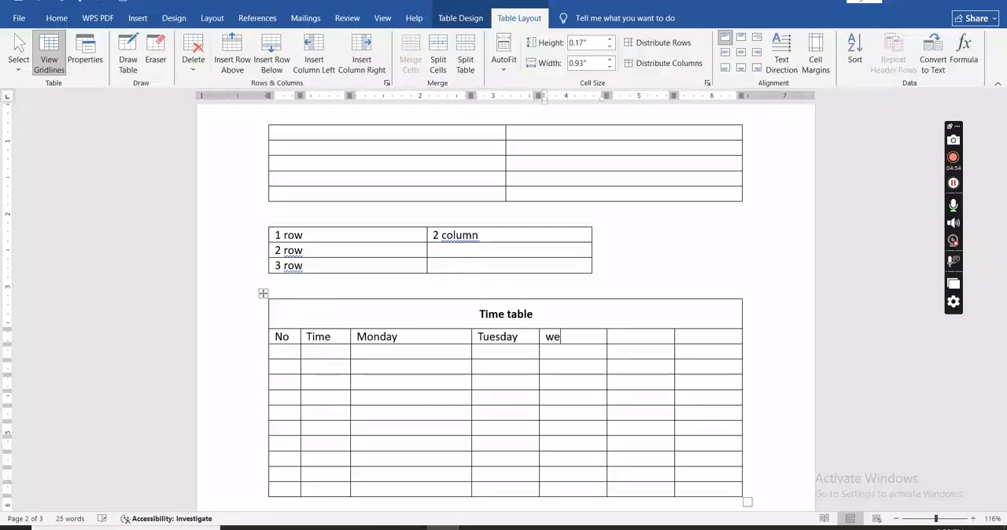
{"action": "type", "text": "dn"}
{"action": "key", "text": "Return"}
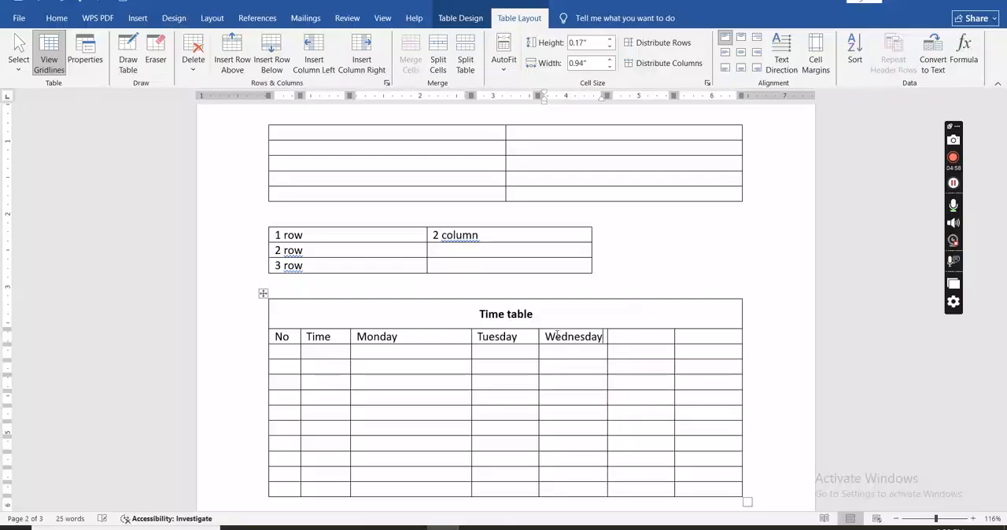
{"action": "left_click", "coordinate": [620, 336]}
{"action": "type", "text": "thur"}
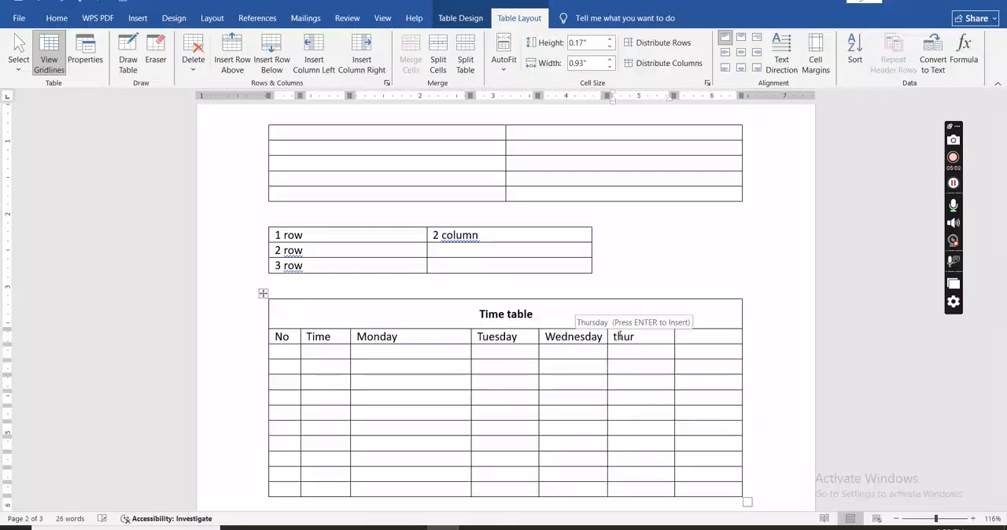
{"action": "key", "text": "Return"}
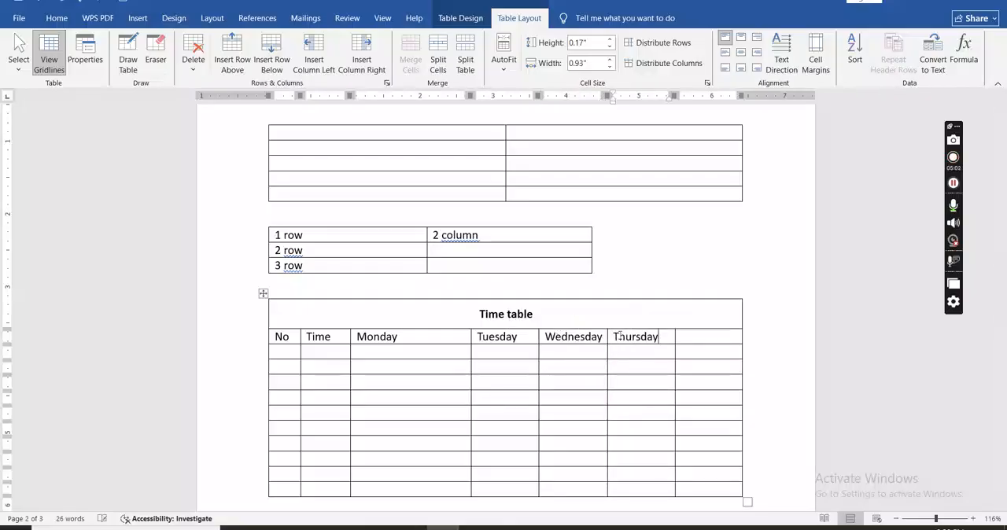